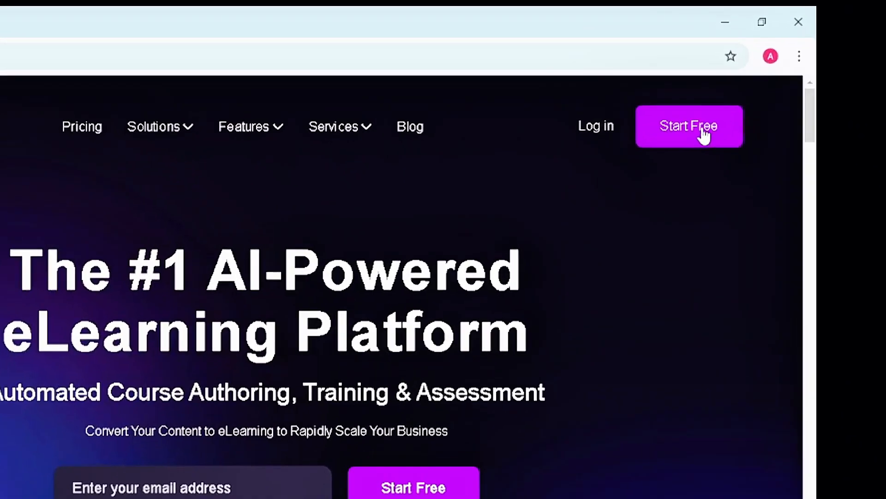
Complete the free sign-up form with email, password, first and last name and submit it.
left_click(669, 155)
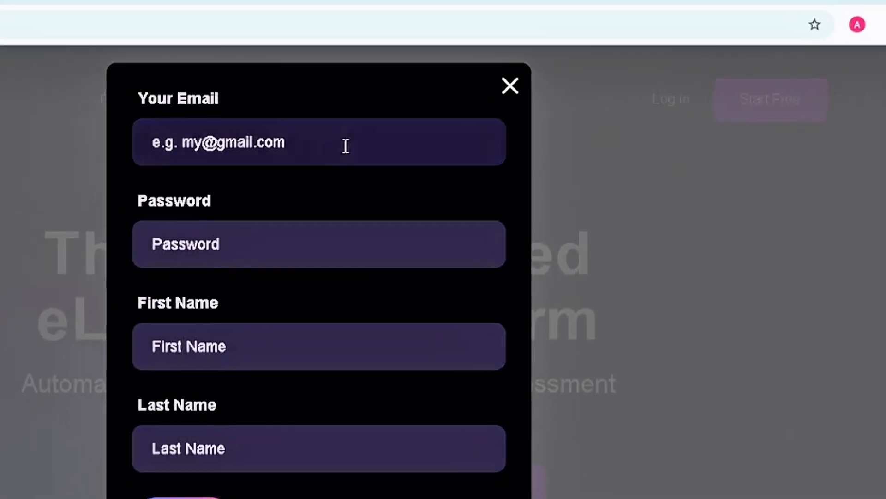
left_click(289, 156)
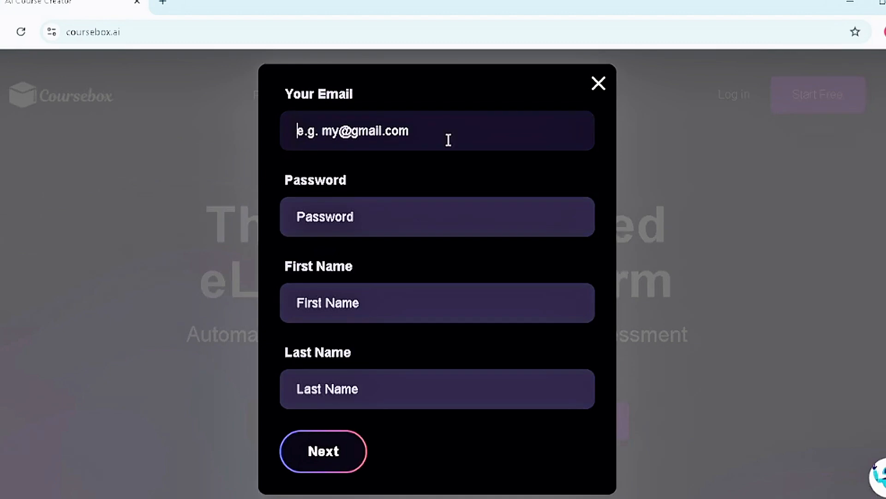
type("BE")
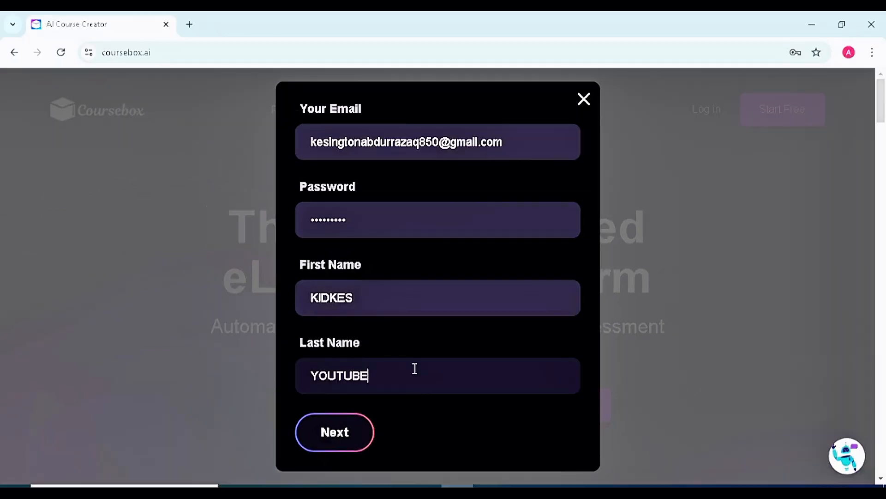
left_click(328, 441)
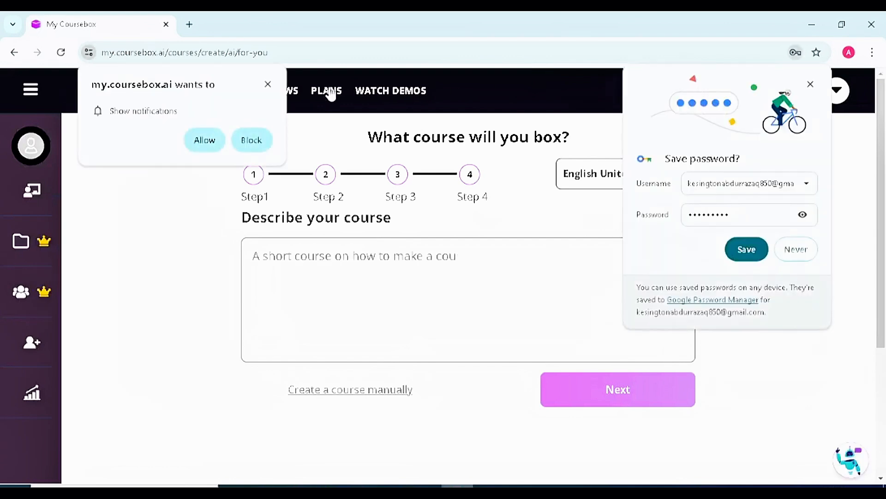
Allow notifications, decline saving the password, and enter the description 'COURSE ON HOW TO BAKE BREAD'.
left_click(212, 143)
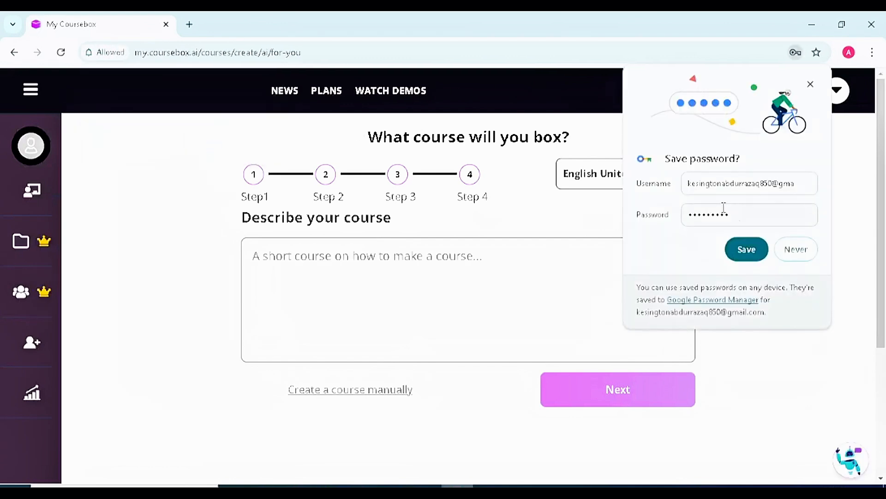
left_click(791, 251)
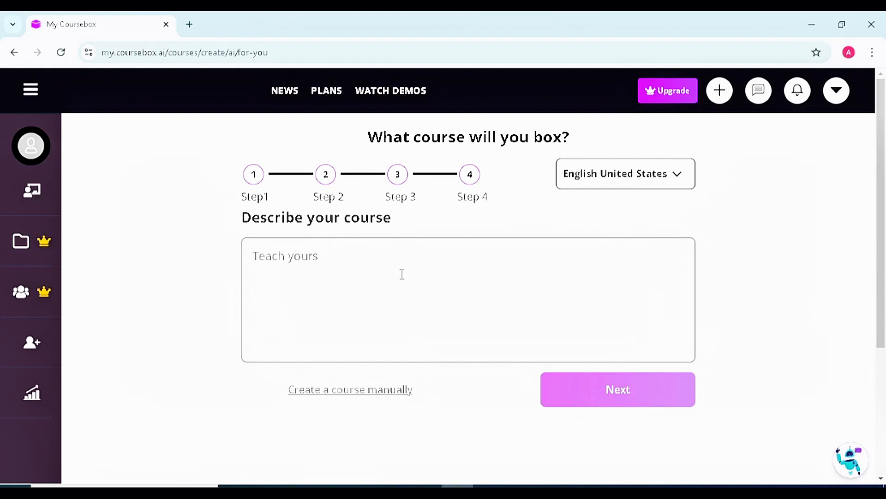
type("COUS")
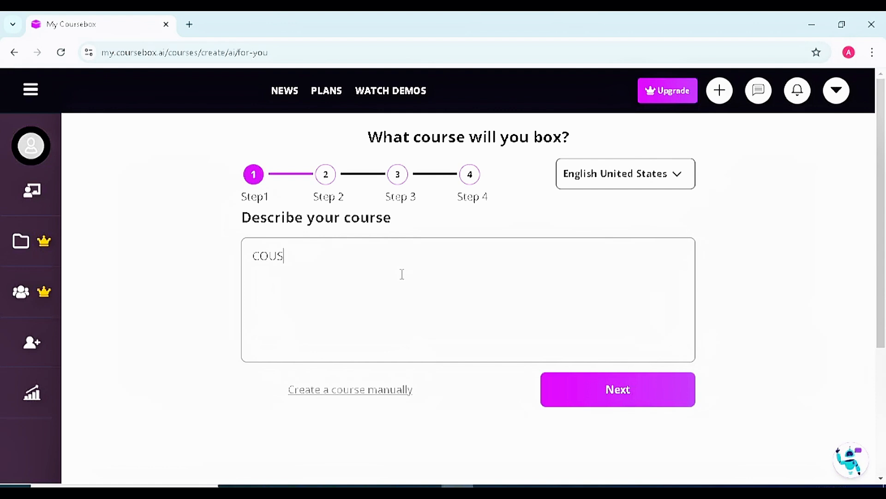
key("BackSpace")
type("RSE ON HOW TO BAKE BR")
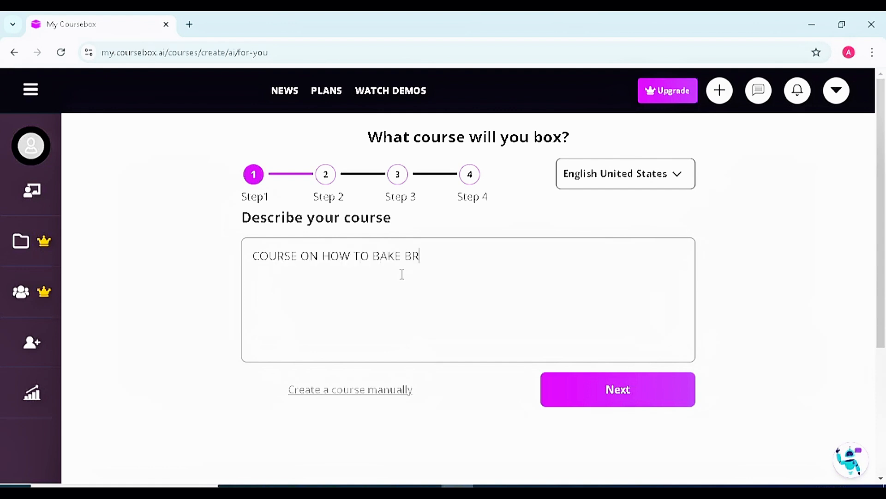
type("EAD")
left_click(646, 400)
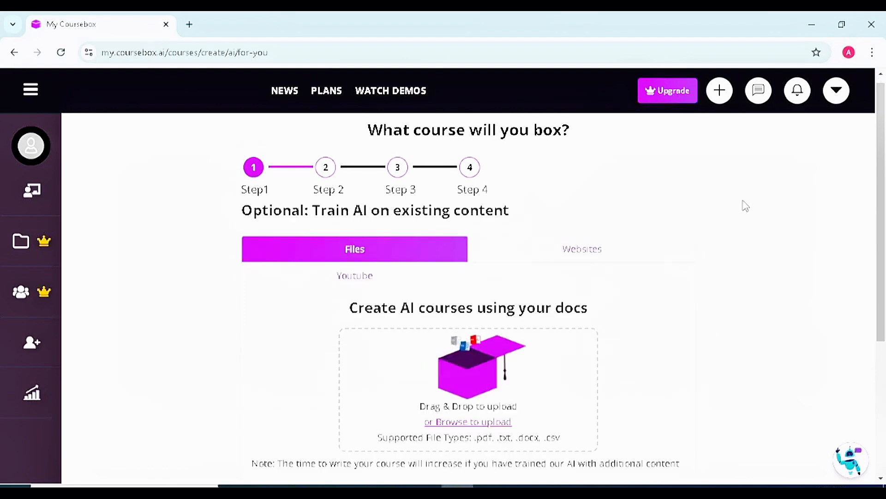
Leave the Files upload area empty and continue without training the AI on content.
left_click_drag(884, 167, 885, 194)
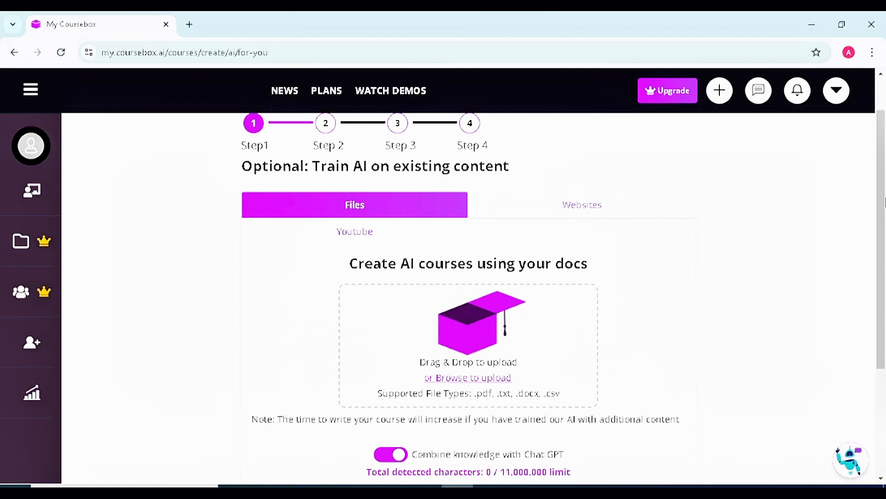
left_click_drag(885, 202, 885, 270)
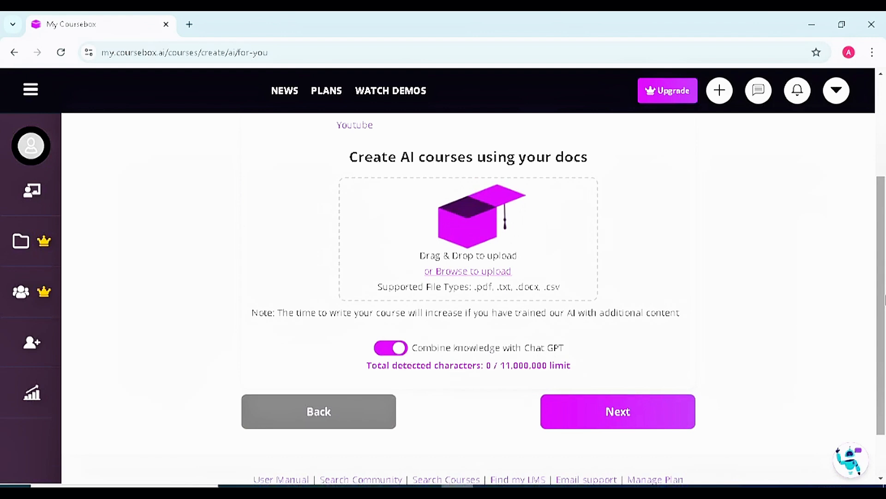
left_click(653, 413)
left_click_drag(885, 282, 883, 184)
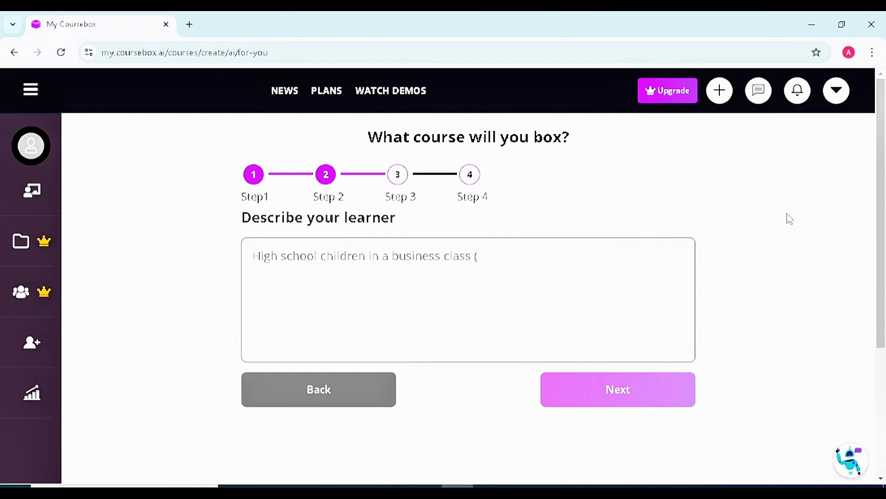
Describe the learner as 'BAKING BEGINNERS' and continue to Course Structure.
type("BEGINNERS")
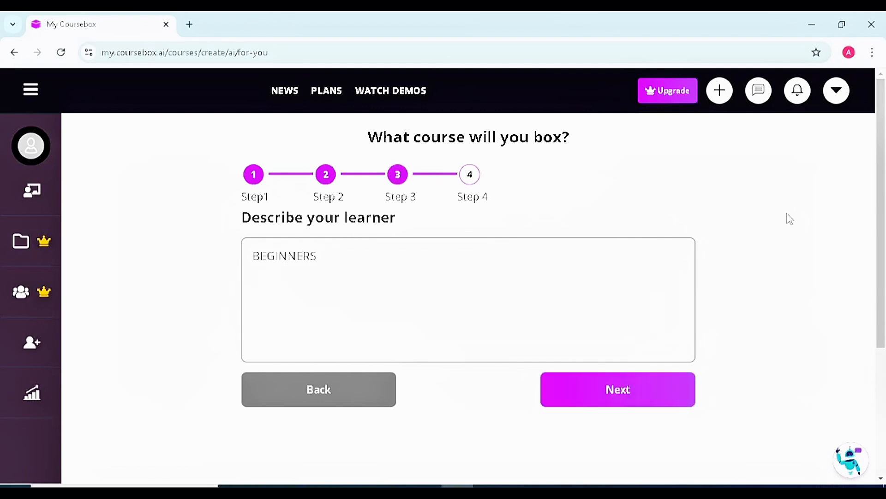
key("Home")
type("BAKING")
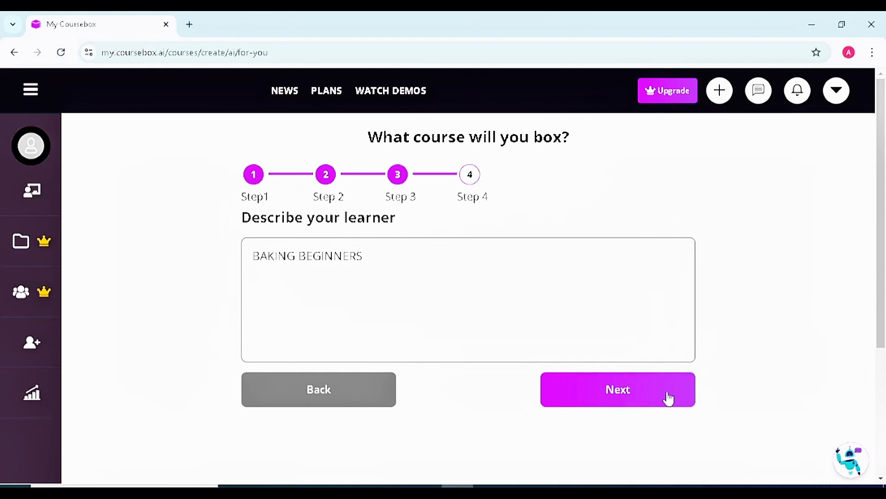
left_click(668, 396)
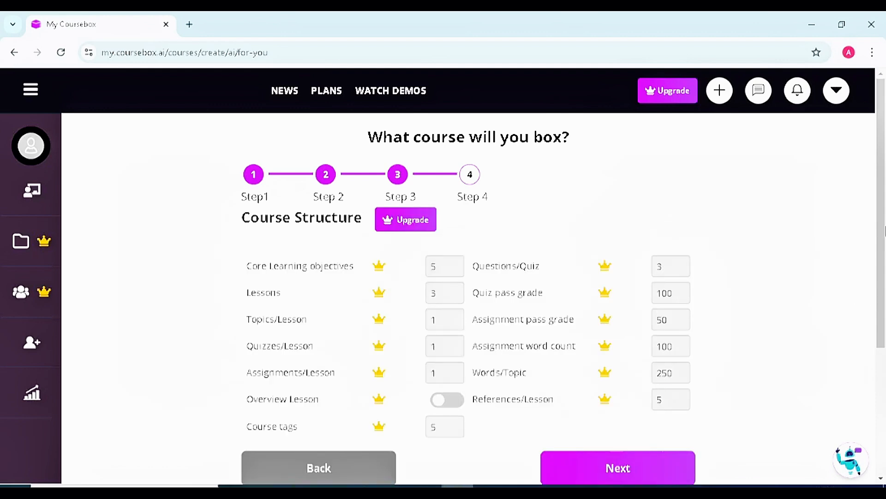
Keep the default course structure settings and generate the course design.
scroll(866, 254, "down", 1)
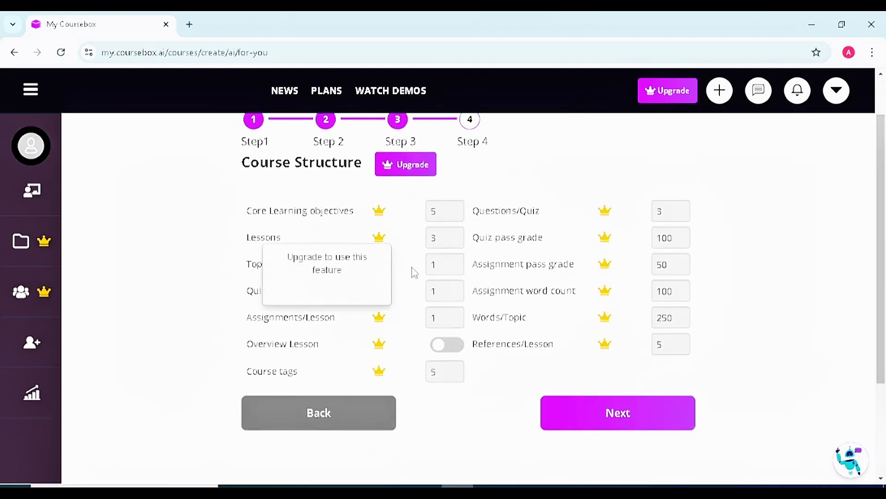
mouse_move(606, 236)
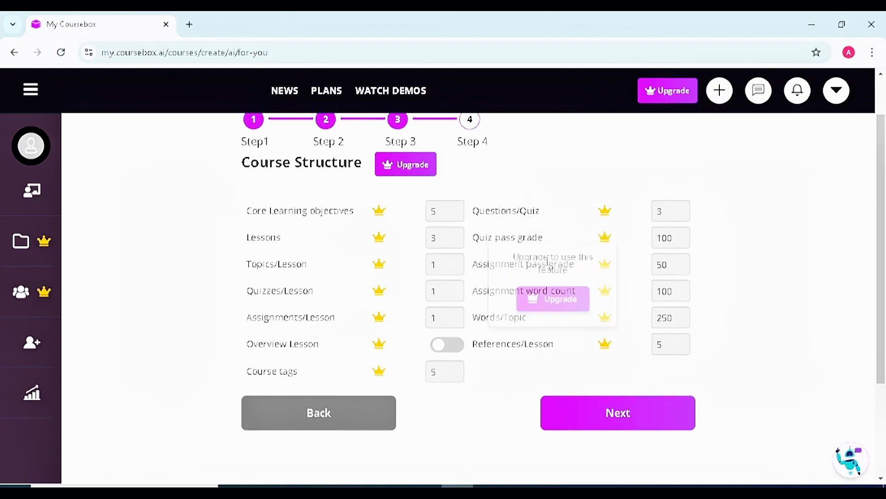
mouse_move(381, 235)
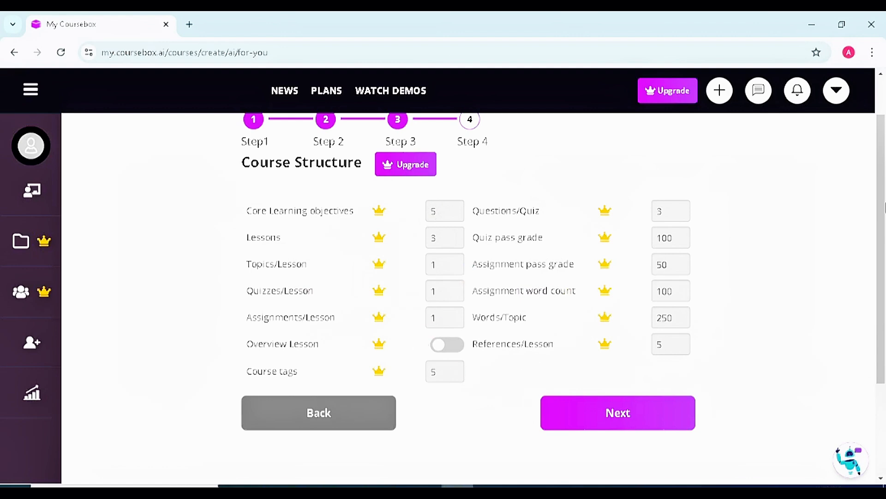
scroll(885, 208, "down", 2)
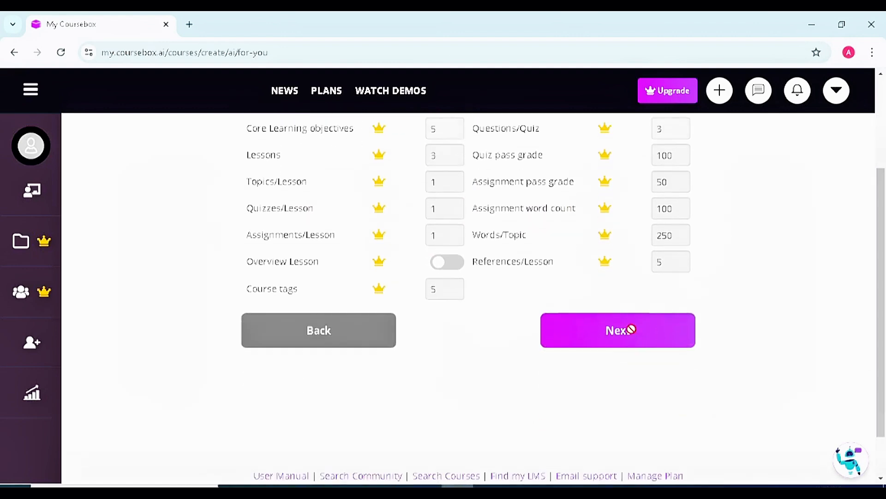
left_click(631, 329)
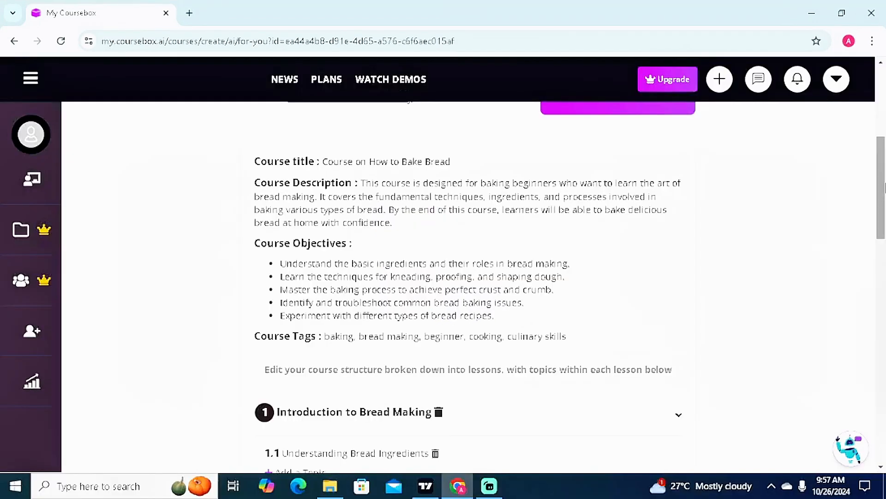
Review the three-lesson outline and save it with content auto-written for all pages.
left_click_drag(884, 187, 884, 256)
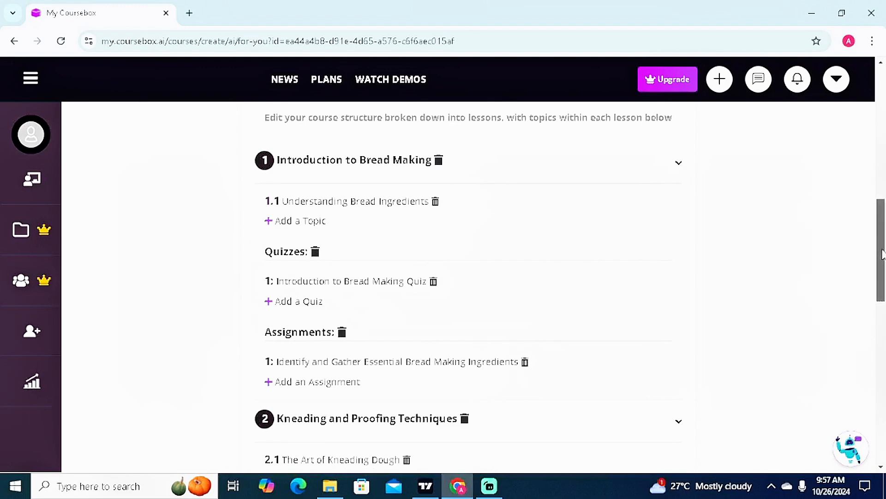
left_click_drag(881, 263, 875, 414)
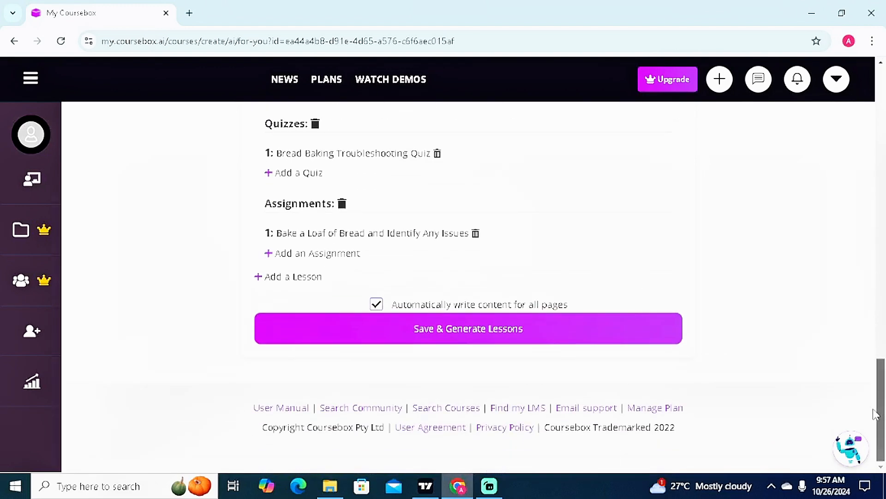
left_click(590, 334)
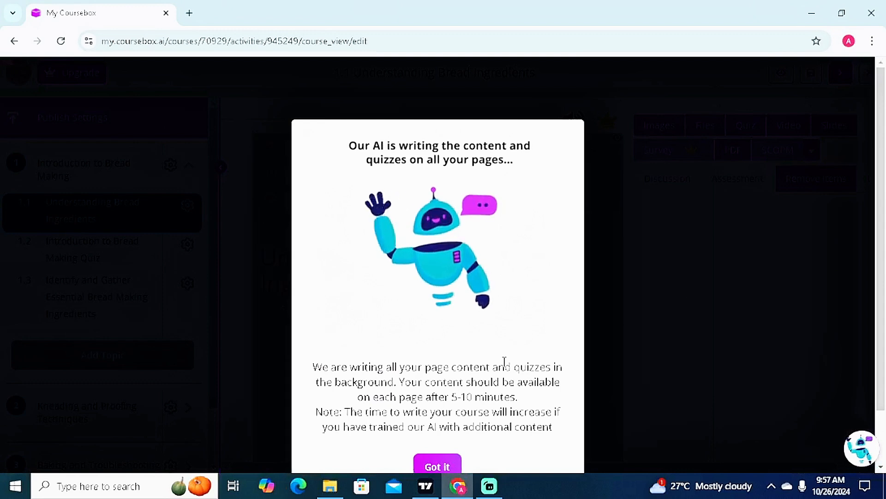
Dismiss the AI notice, open lesson 1.1 Understanding Bread Ingredients, then the 1.2 quiz.
left_click(447, 467)
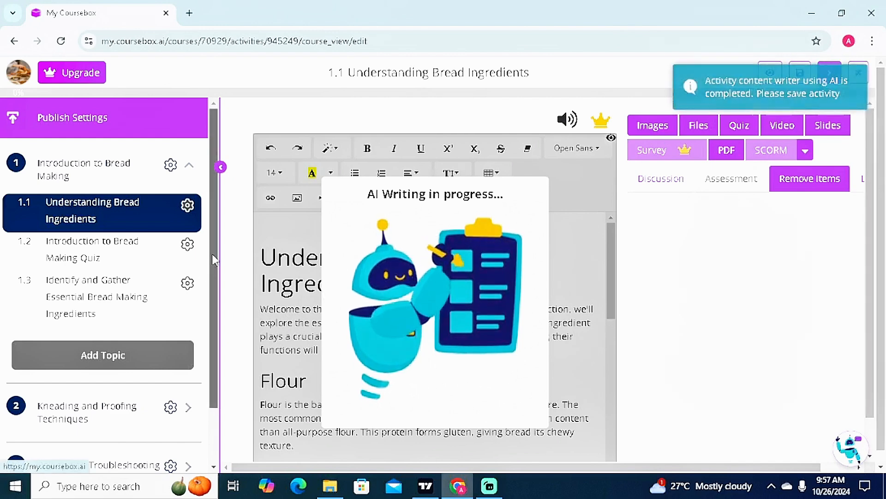
scroll(210, 279, "down", 1)
scroll(210, 280, "down", 2)
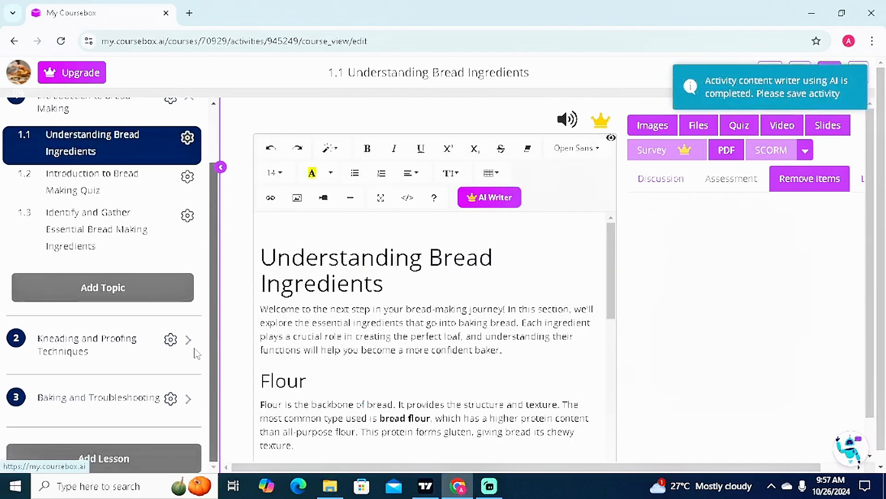
left_click_drag(212, 336, 225, 317)
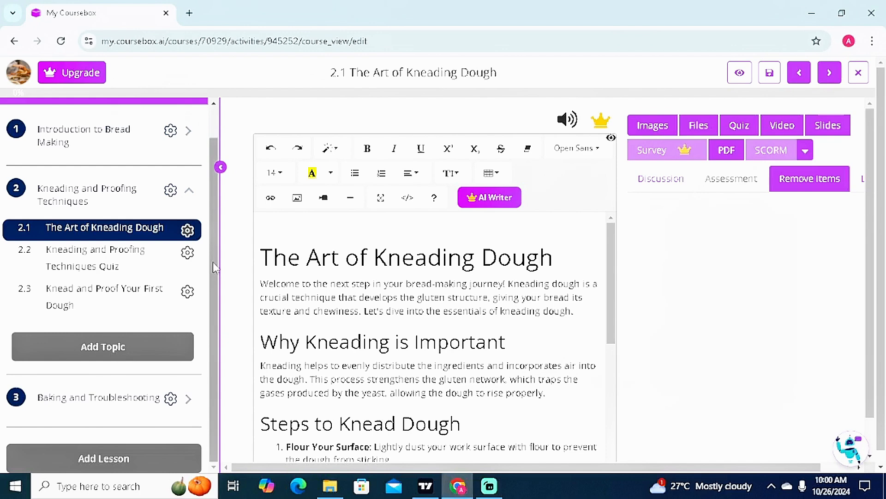
left_click_drag(212, 262, 218, 198)
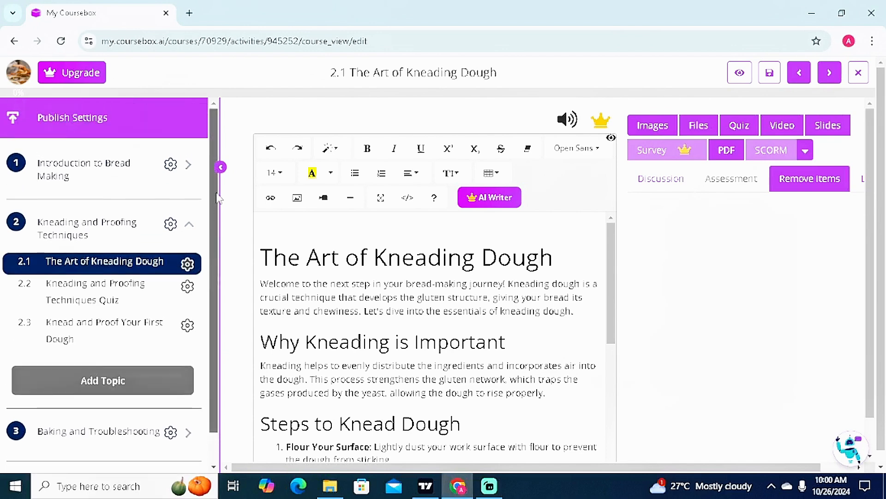
left_click(112, 187)
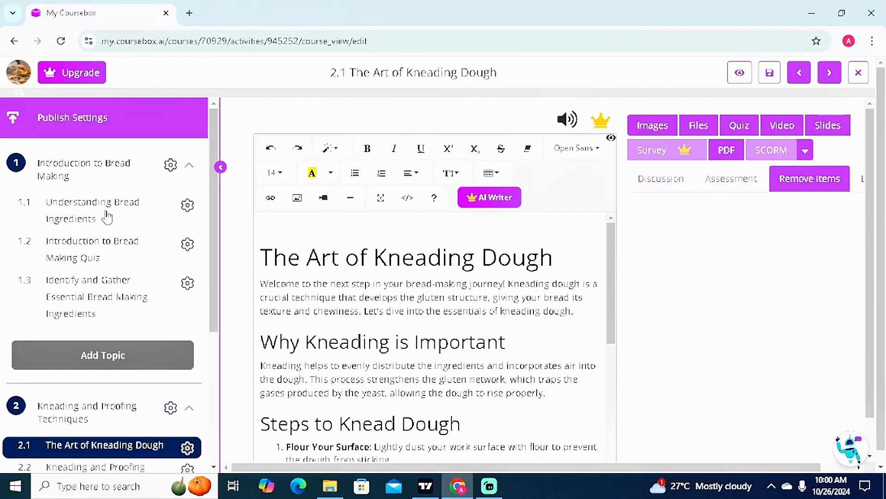
left_click(106, 216)
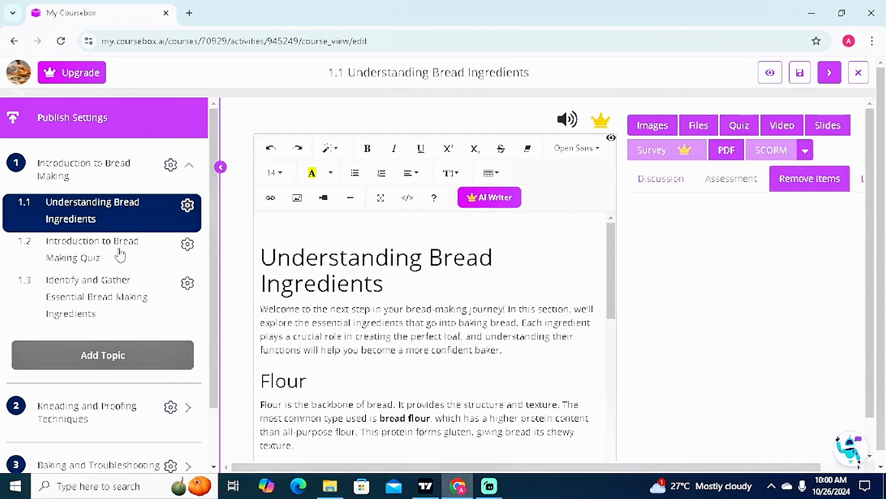
left_click(120, 249)
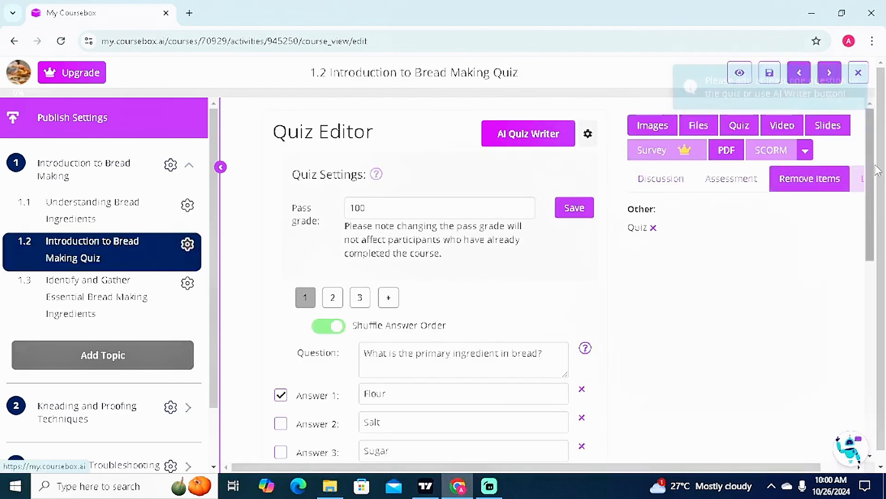
Open assignment 1.3 and expand the Kneading and Proofing Techniques and Baking and Troubleshooting topics.
mouse_move(874, 174)
left_mouse_down()
mouse_move(882, 272)
mouse_move(885, 185)
left_mouse_up()
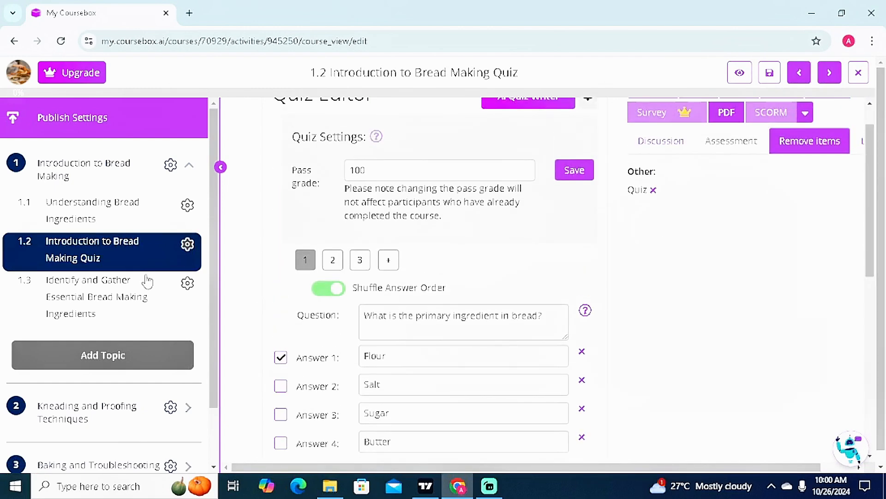
left_click(102, 290)
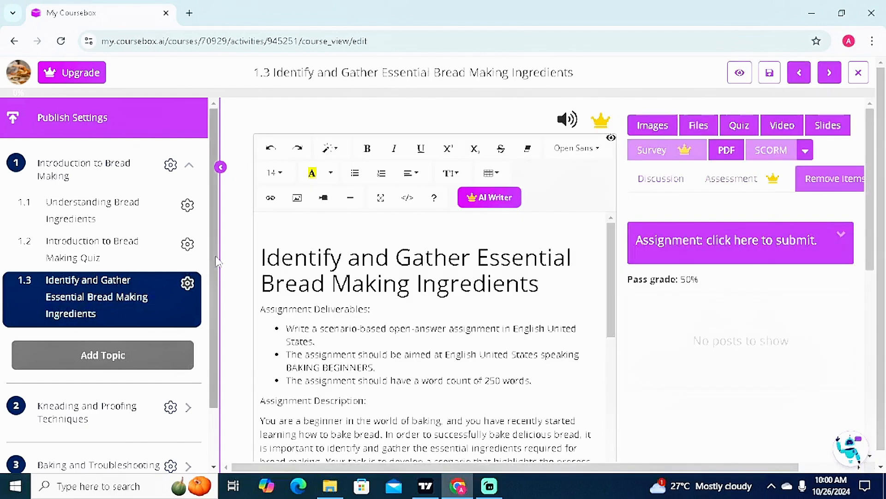
scroll(215, 342, "down", 2)
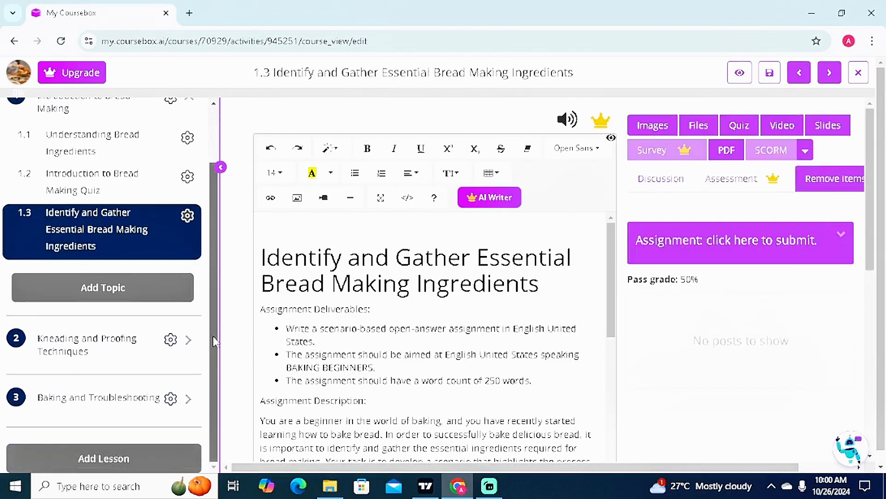
left_click(103, 347)
left_click_drag(213, 298, 214, 397)
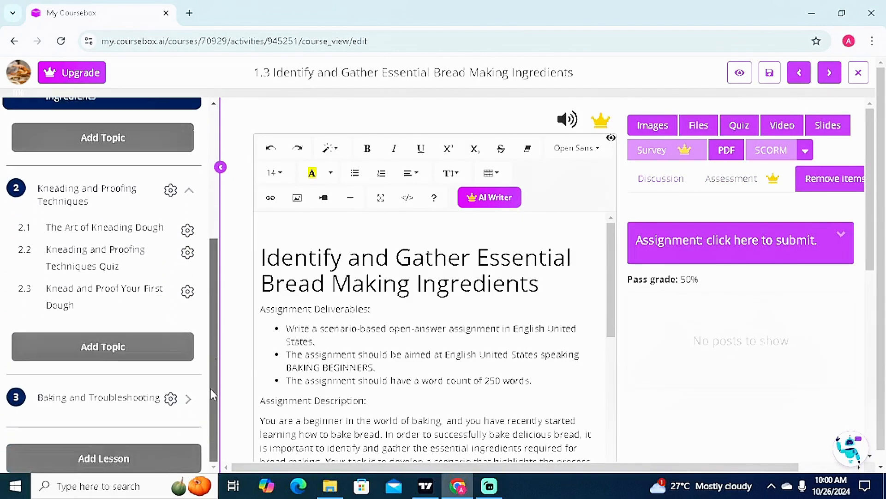
left_click(78, 405)
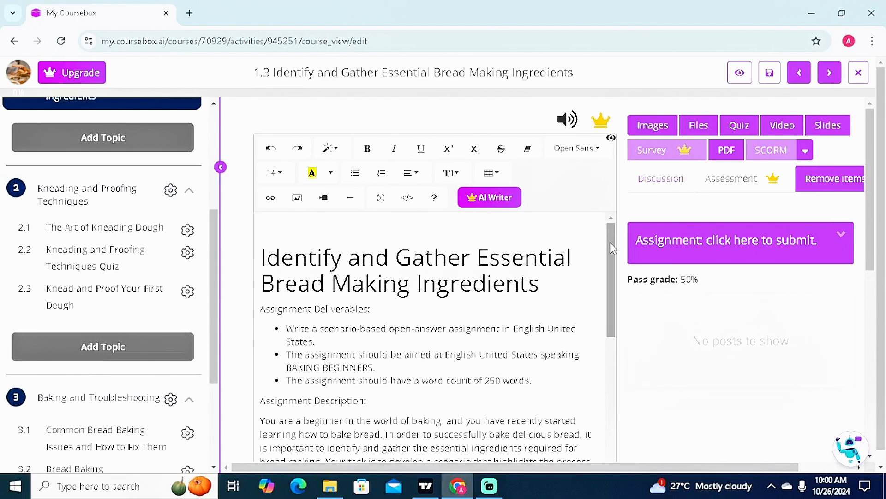
left_click_drag(612, 248, 675, 366)
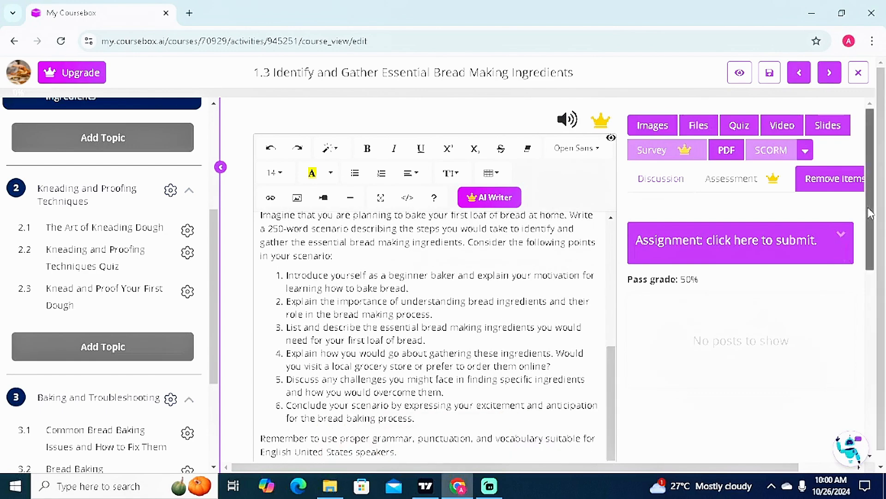
left_click_drag(870, 213, 879, 175)
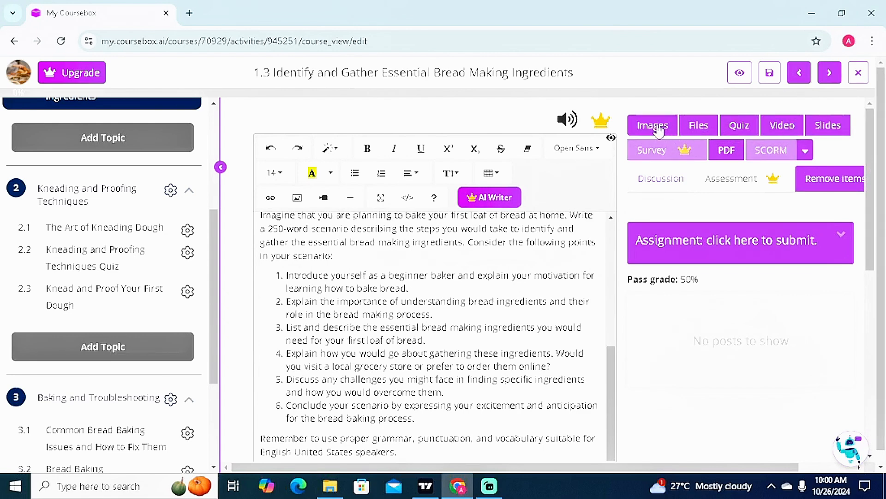
left_click(637, 133)
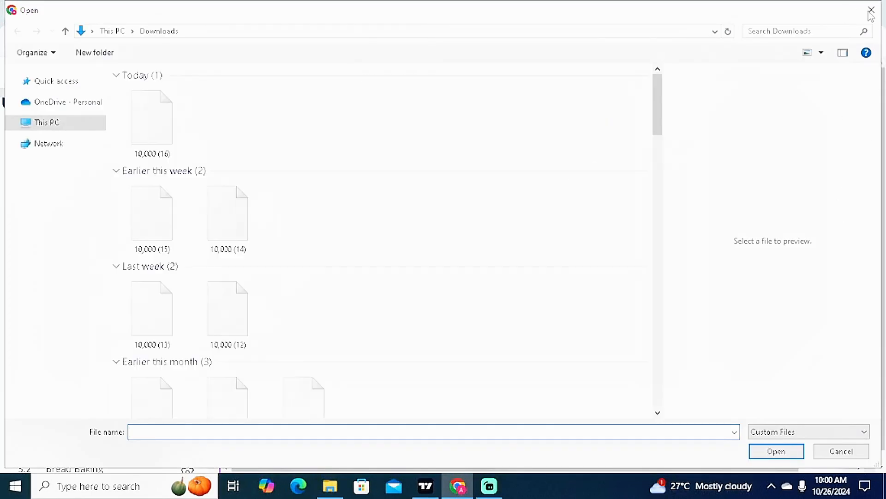
left_click(871, 10)
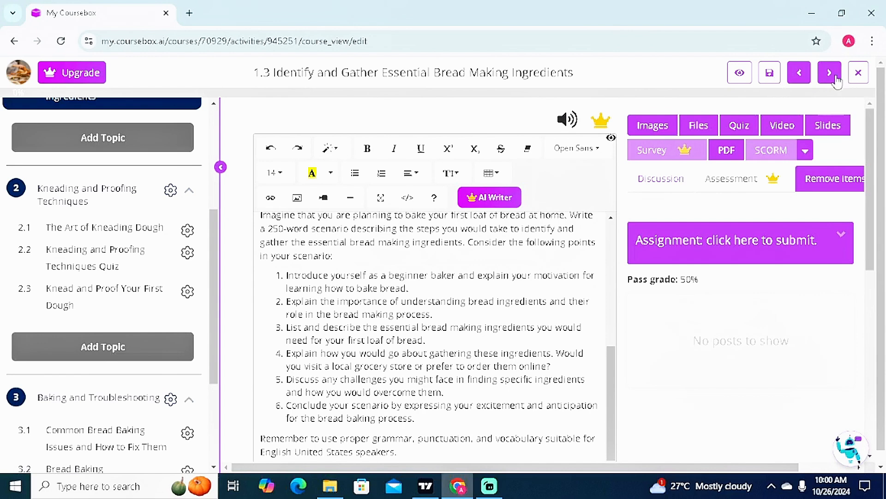
Save the assignment, open the Kneading and Proofing Techniques Quiz, then close the editor.
left_click(769, 76)
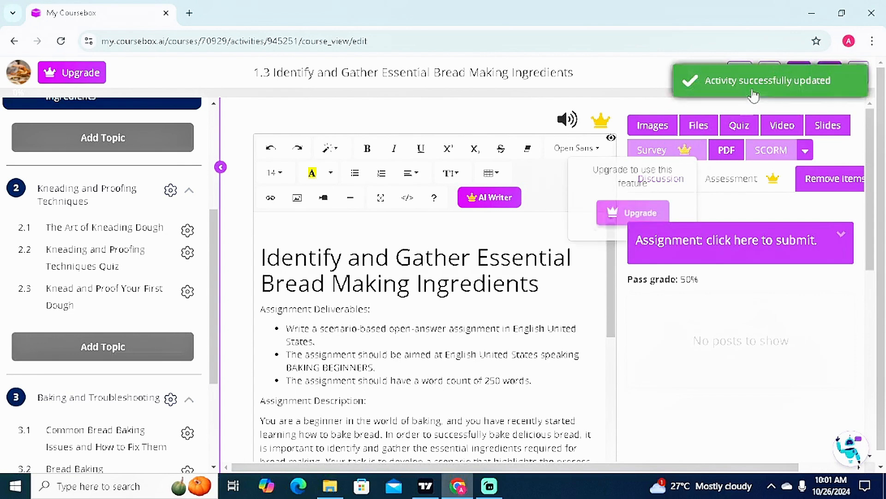
left_click(830, 73)
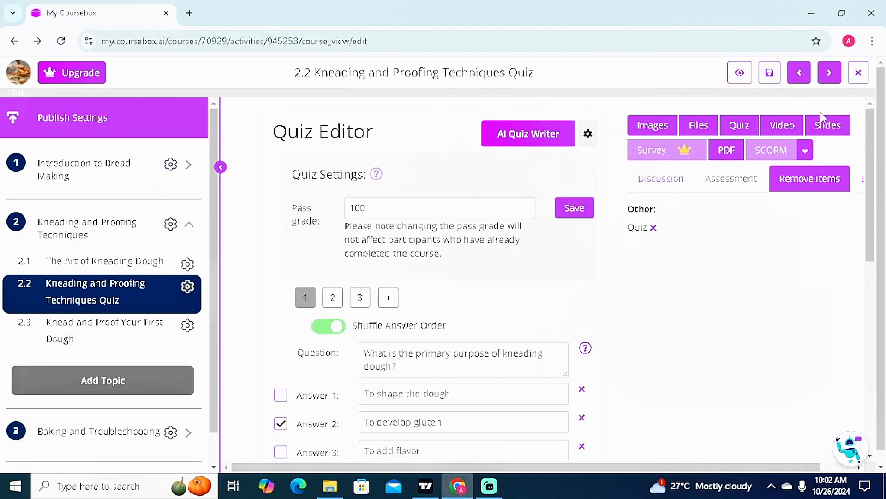
left_click(862, 76)
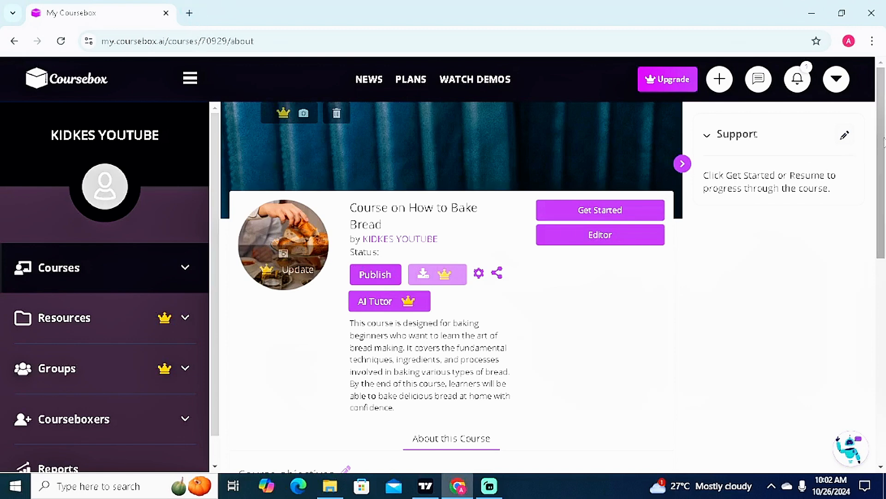
Open the Publish dropdown on the bread course's about page.
mouse_move(383, 277)
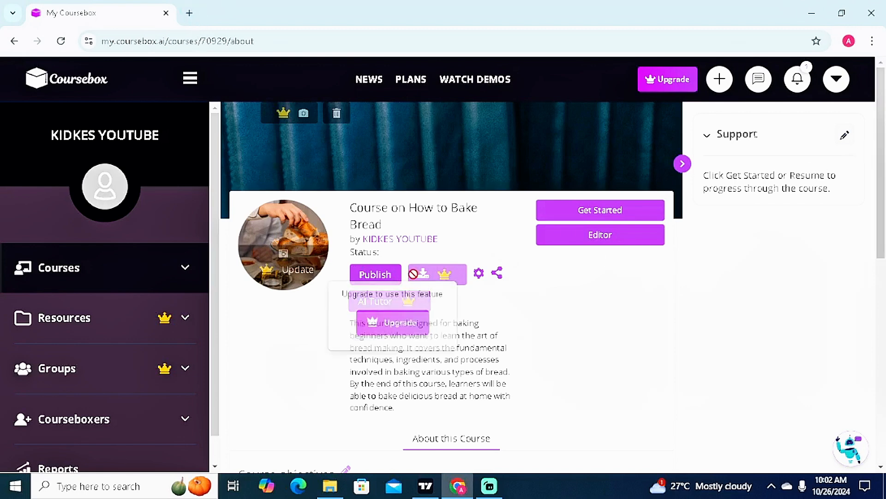
left_click(375, 274)
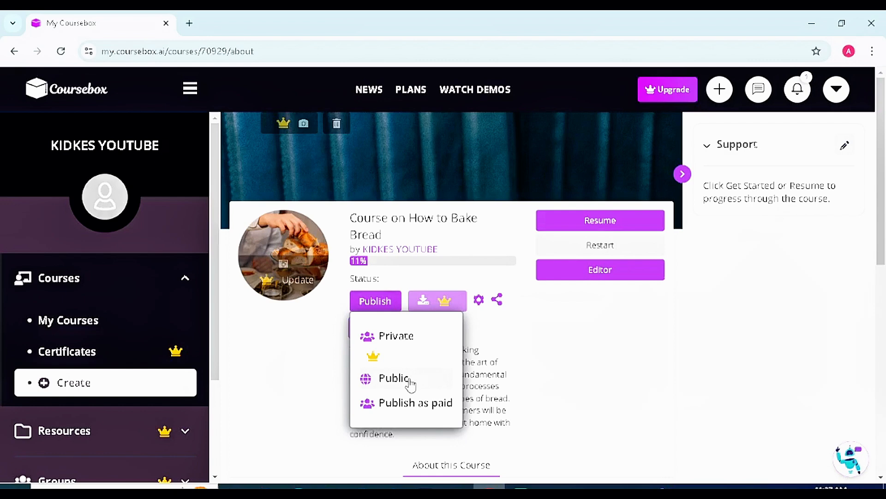
Publish the course as Public and copy its share link.
left_click(410, 384)
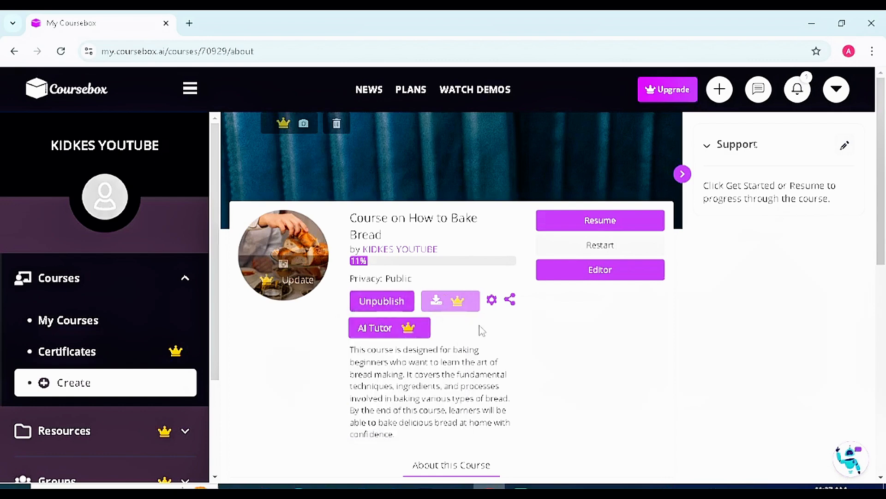
left_click(512, 301)
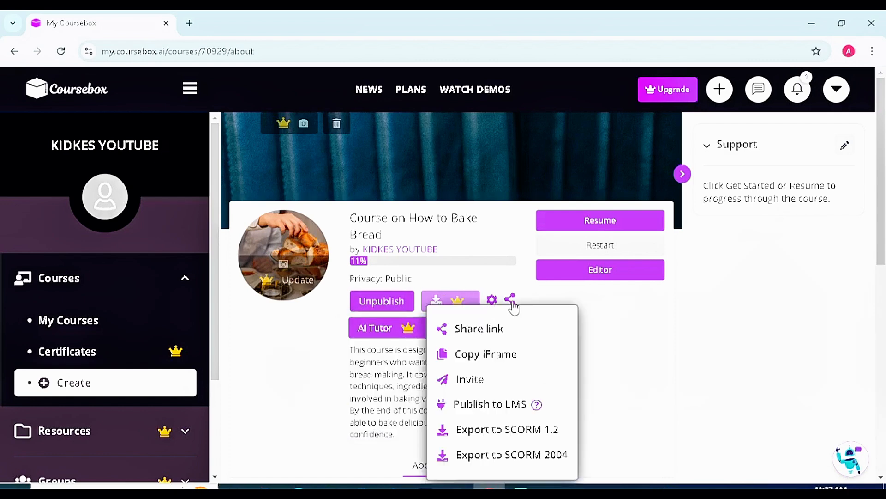
left_click(489, 333)
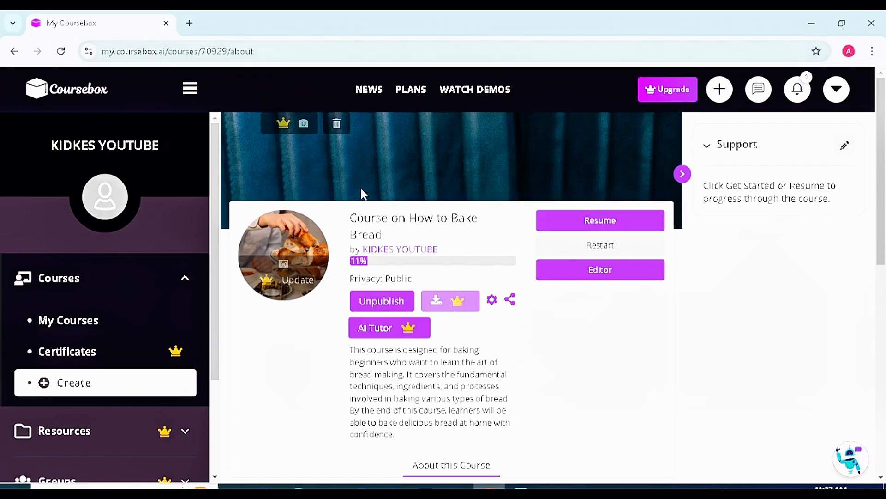
Try the AI Tutor, then copy the bread course's share link from its sharing options.
left_click(400, 333)
left_click(510, 300)
left_click(637, 329)
left_click(511, 301)
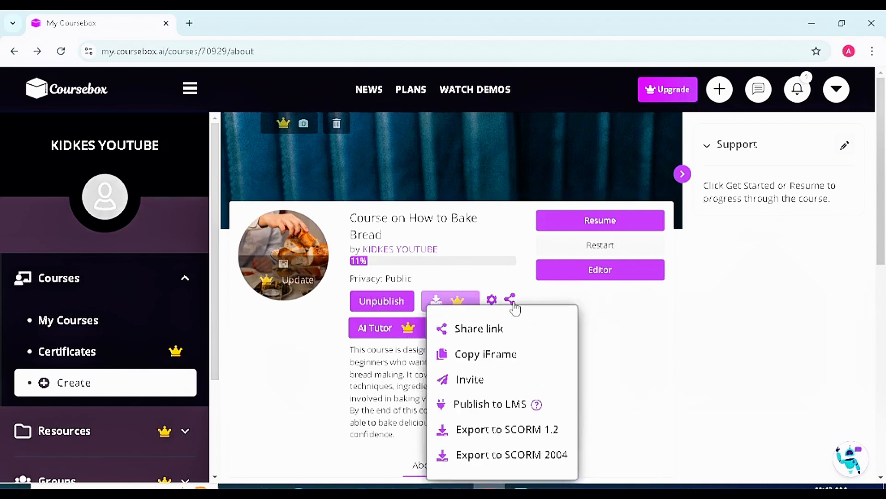
left_click(490, 329)
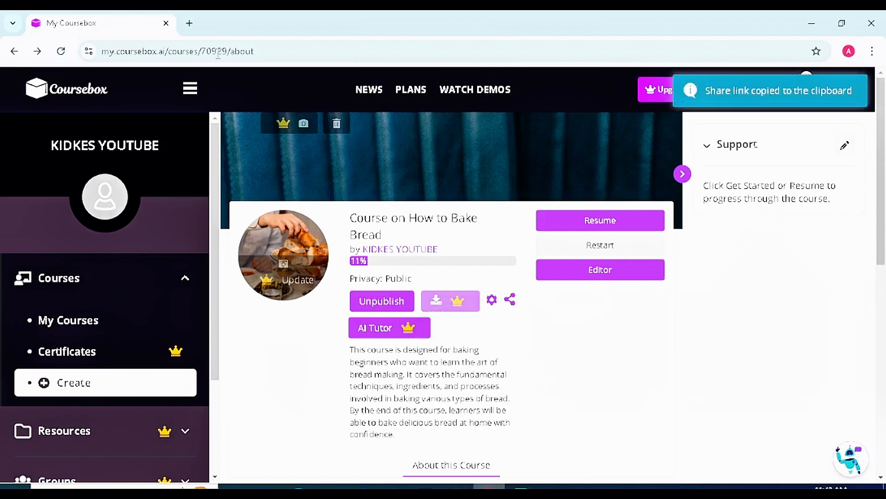
Load the copied share link in a new browser tab, then return to the original course tab.
left_click(189, 24)
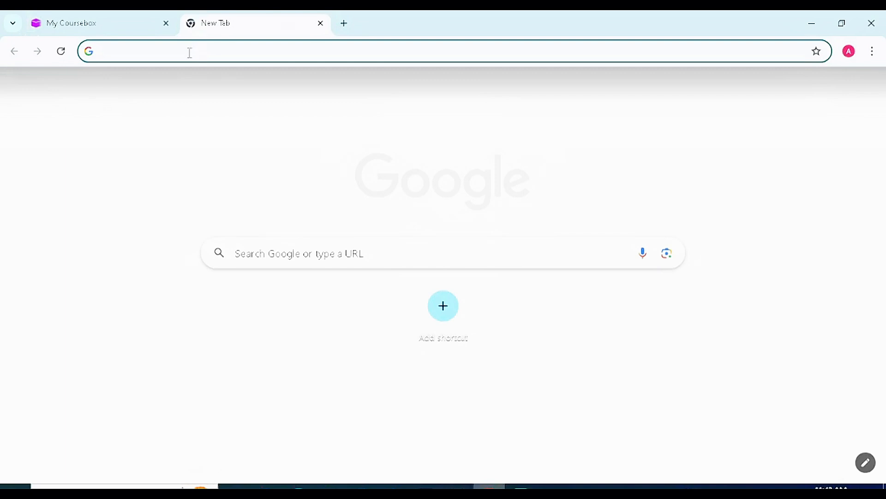
key("ctrl+v")
key("Return")
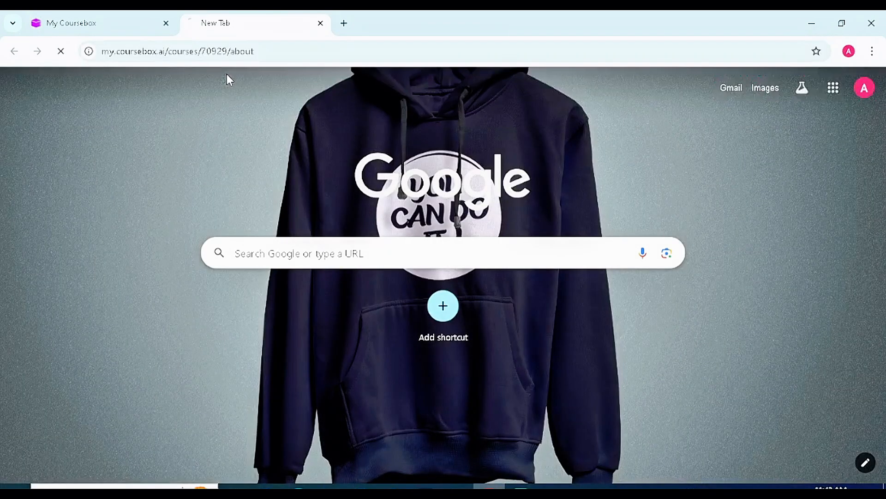
left_click(173, 14)
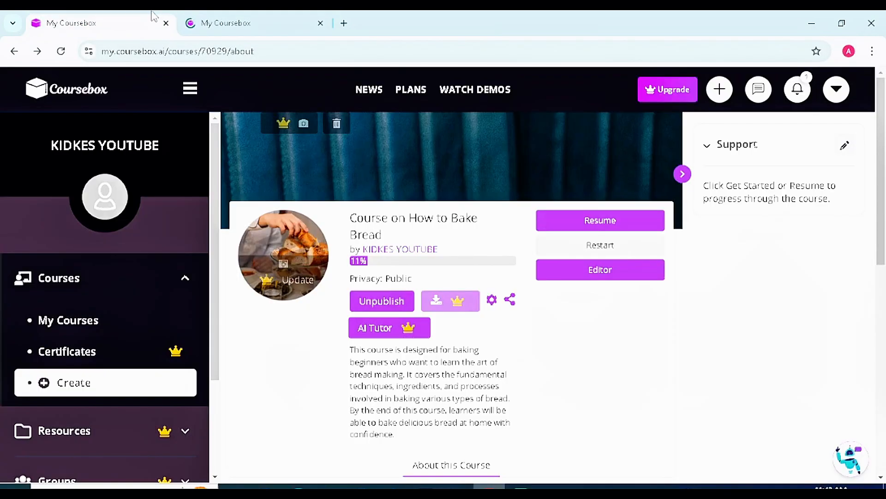
As a learner, start the 1.2 Introduction to Bread Making Quiz, tick Flour, and expand Kneading and Proofing Techniques.
left_click(608, 226)
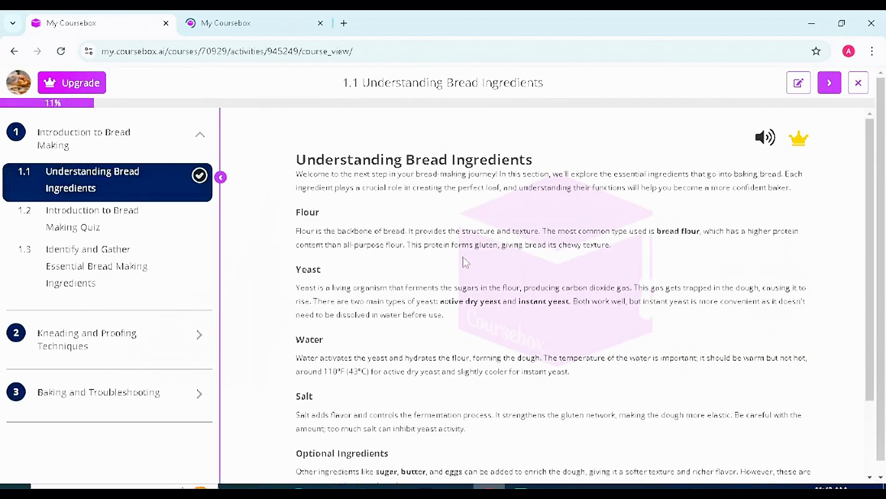
left_click(126, 217)
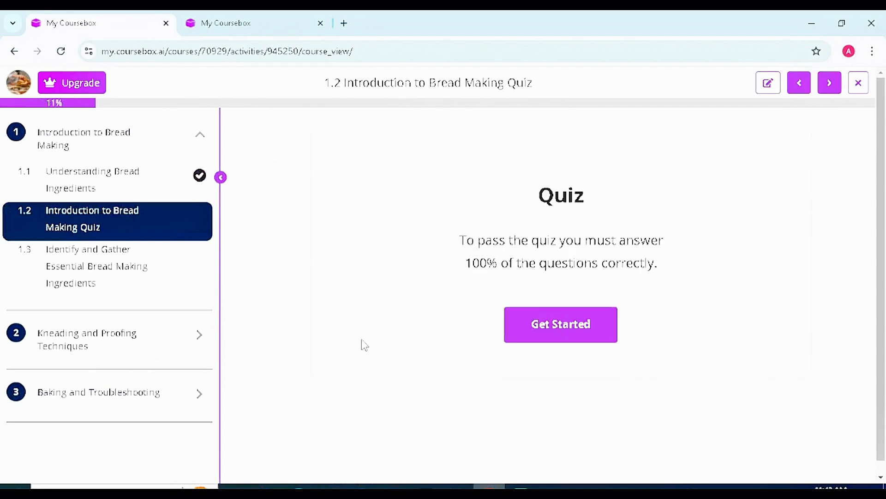
left_click(590, 343)
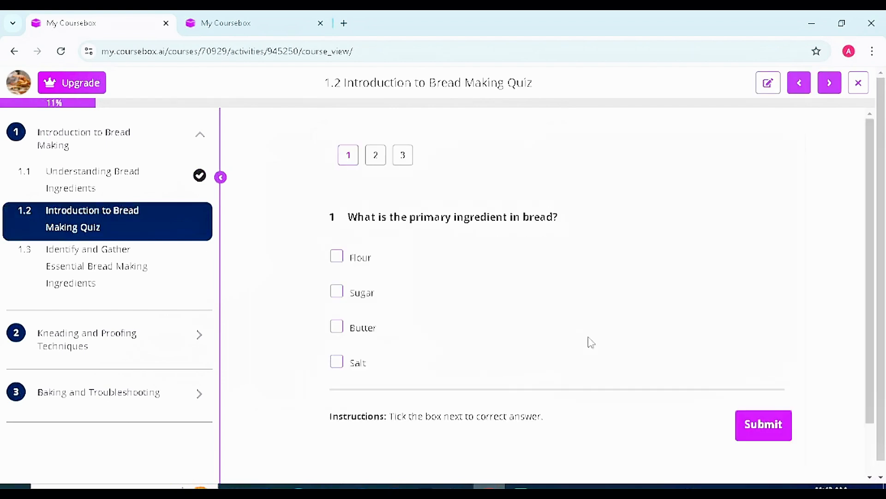
left_click(335, 258)
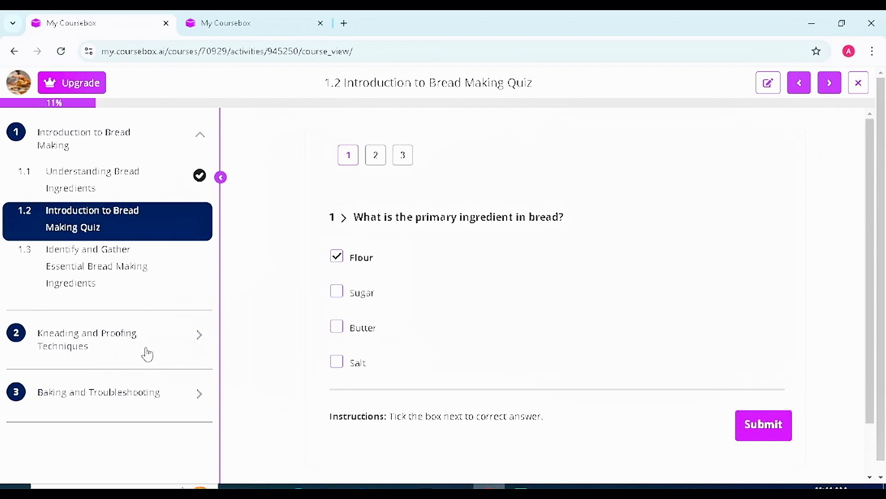
left_click(148, 355)
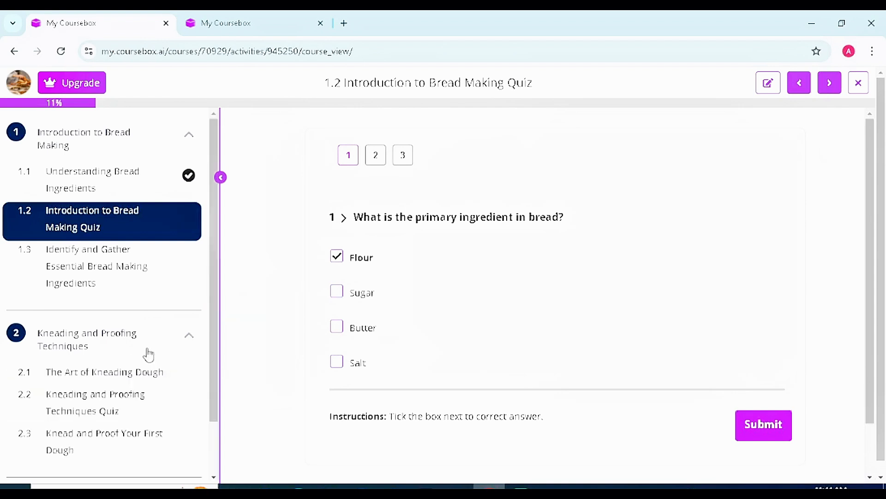
left_click_drag(214, 326, 220, 422)
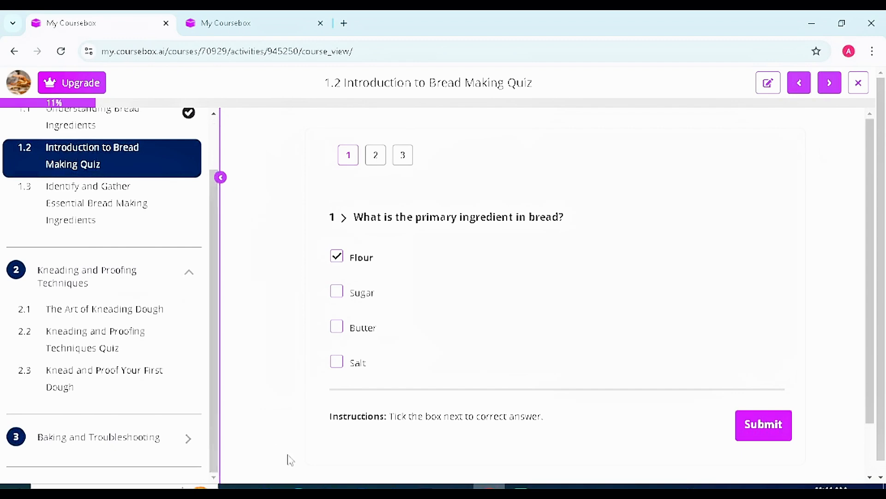